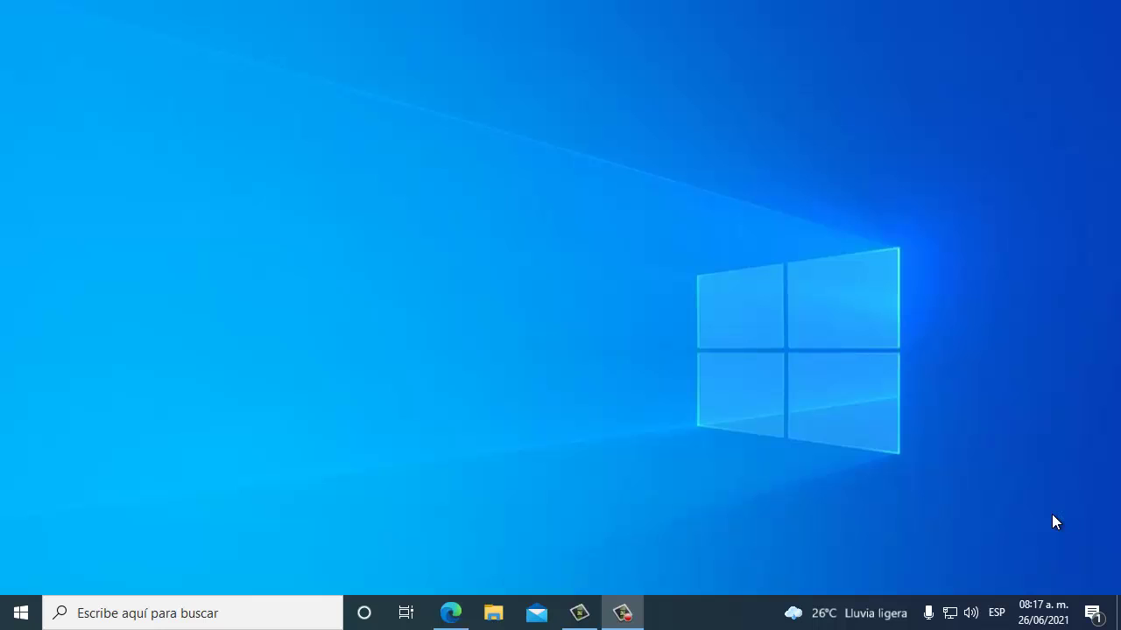
Open Task Manager and sort the running processes by name.
key("ctrl+shift+Escape")
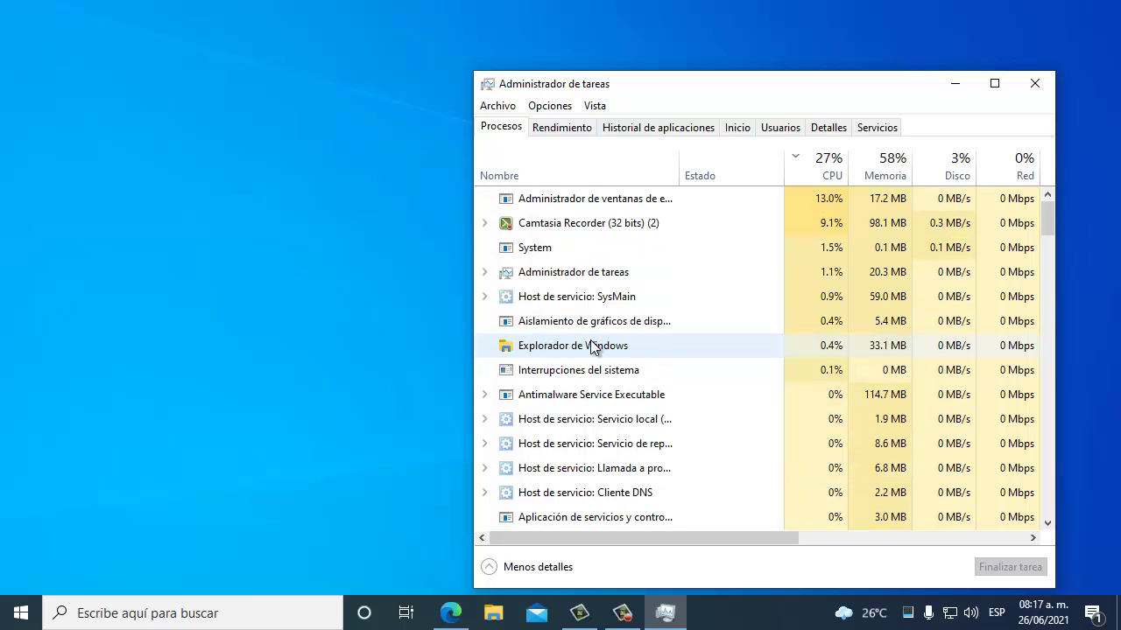
right_click(725, 618)
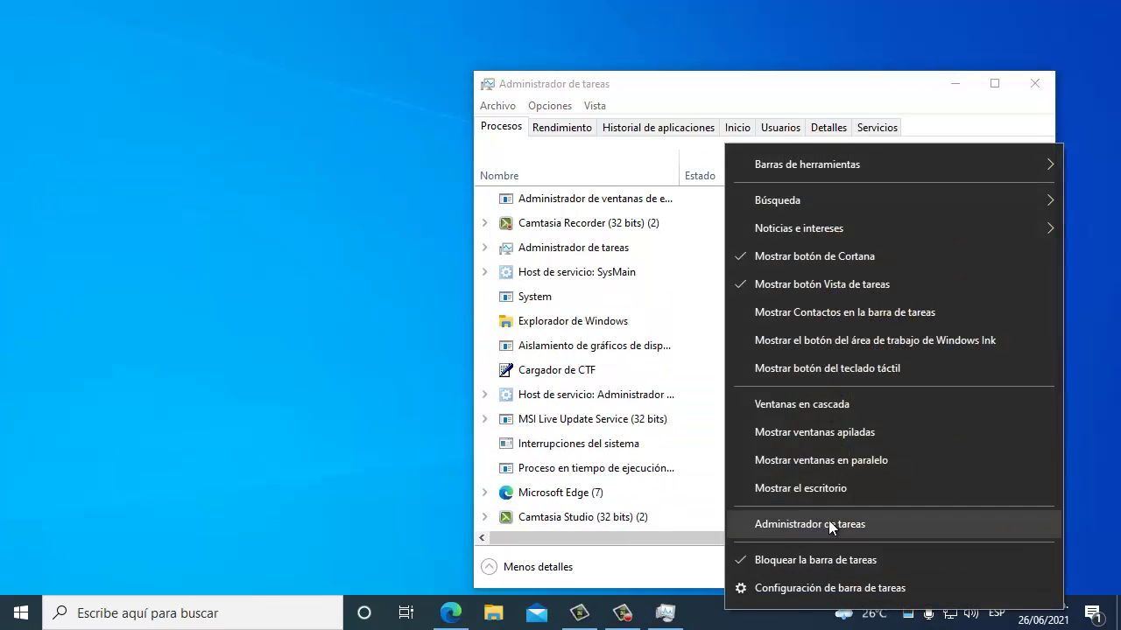
left_click(618, 83)
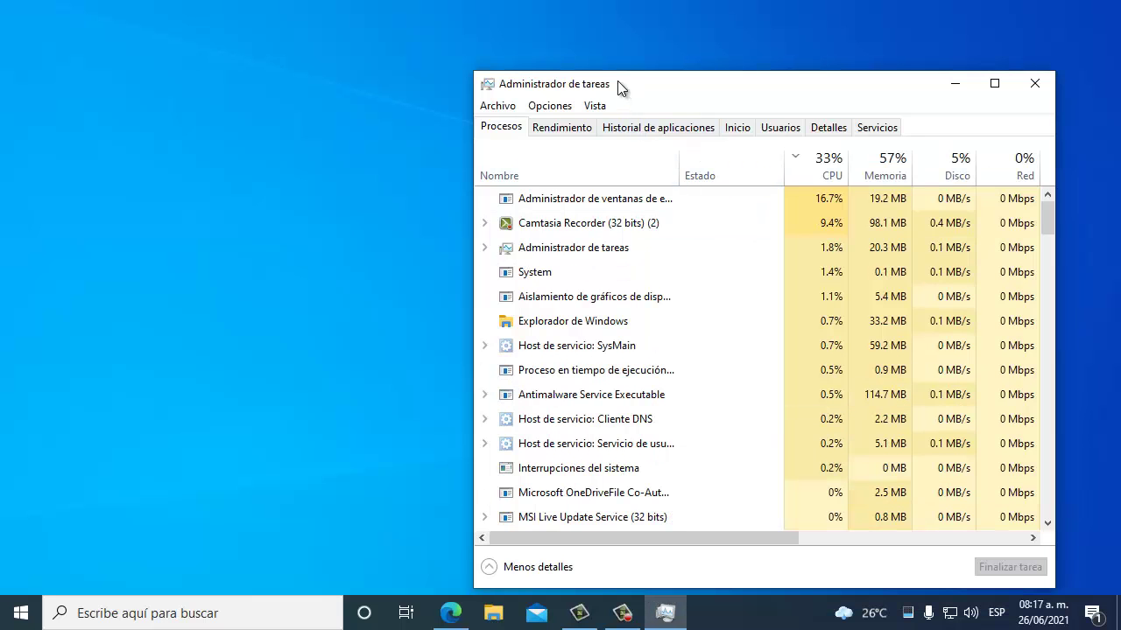
left_click(534, 176)
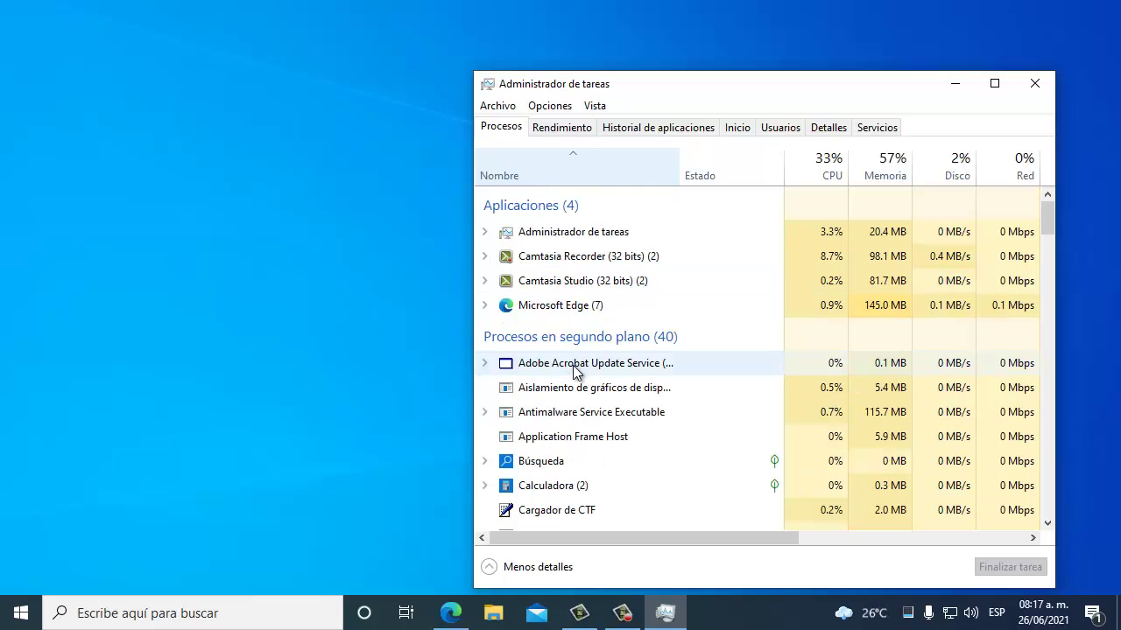
End the Microsoft Edge task in the applications group and close Task Manager.
scroll(601, 450, "down", 2)
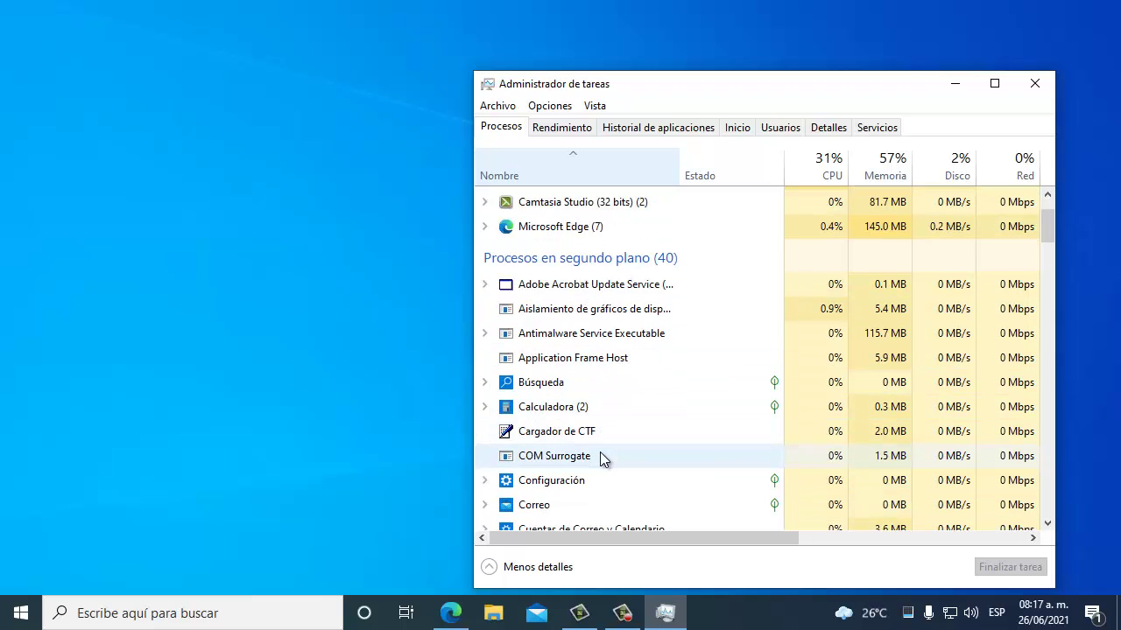
scroll(600, 451, "up", 2)
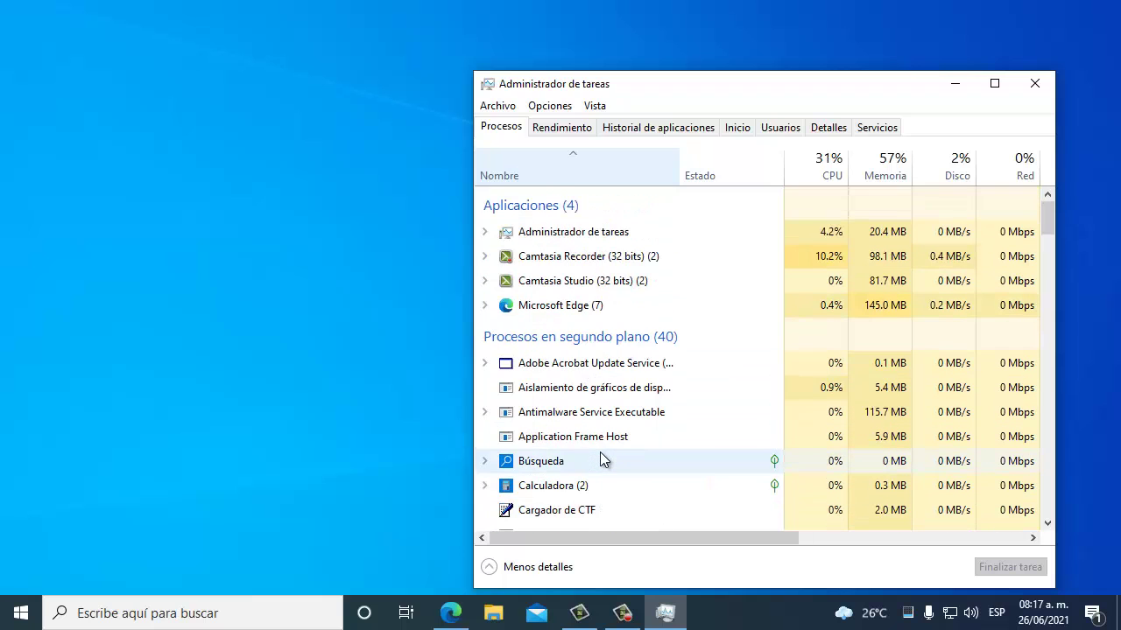
right_click(539, 315)
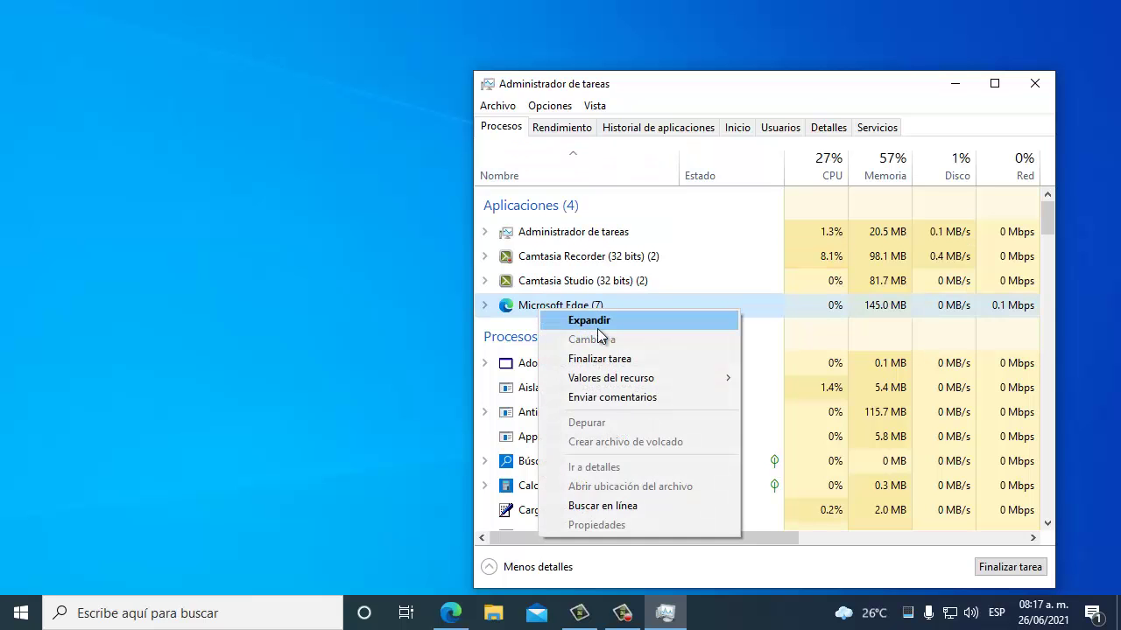
left_click(619, 360)
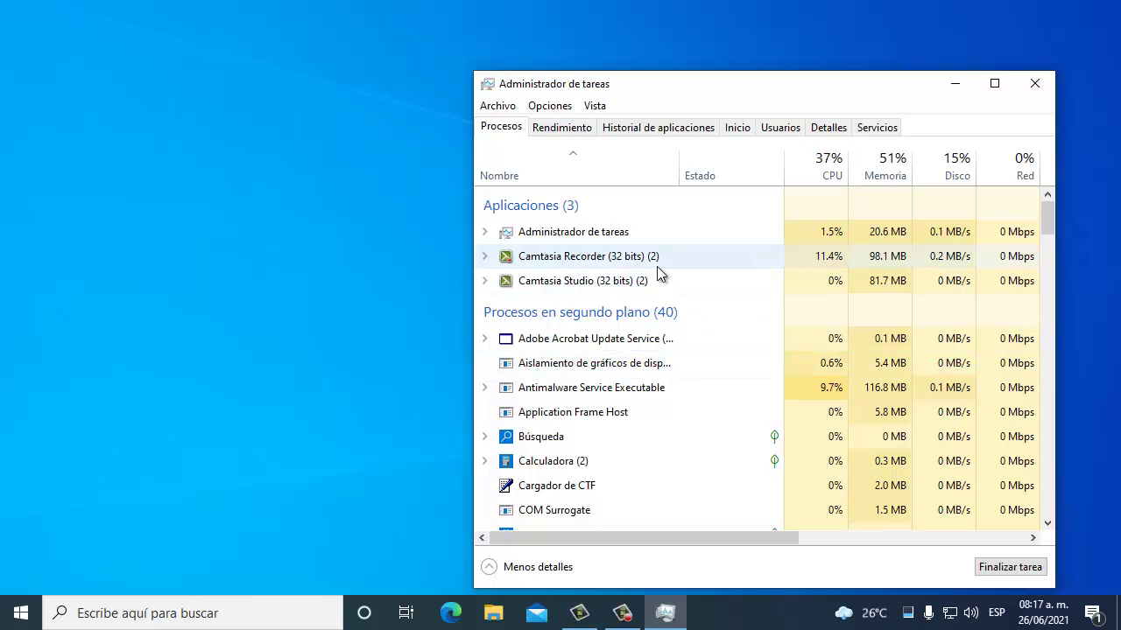
left_click(1035, 84)
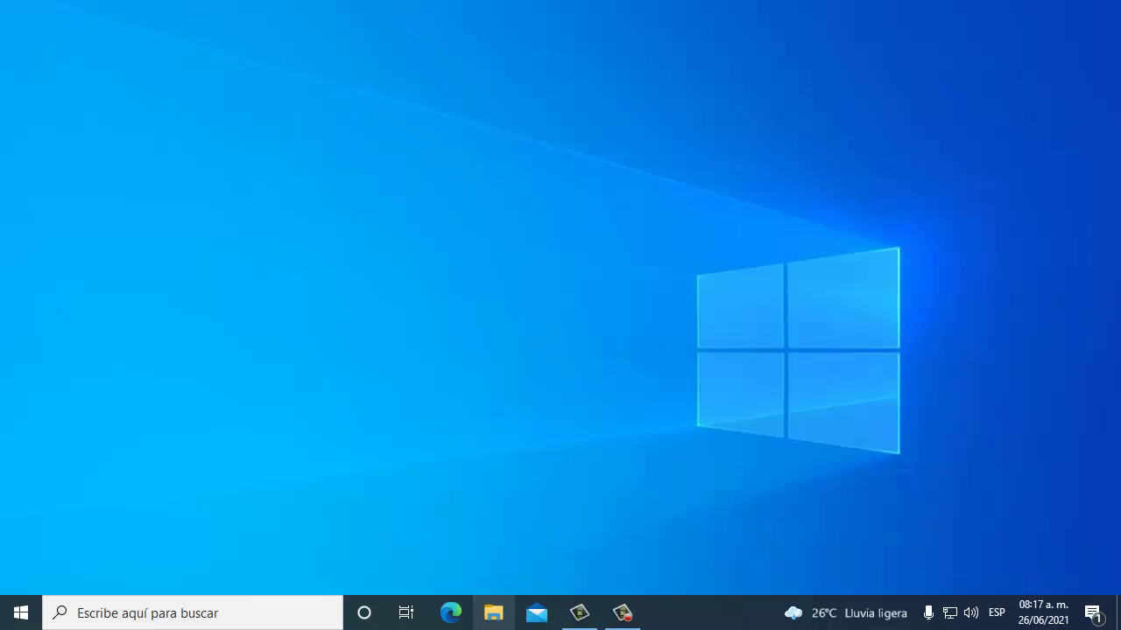
Open File Explorer and go to the Archivos de programa (x86)\Microsoft\Edge\Application folder on Disco local (C:).
left_click(493, 612)
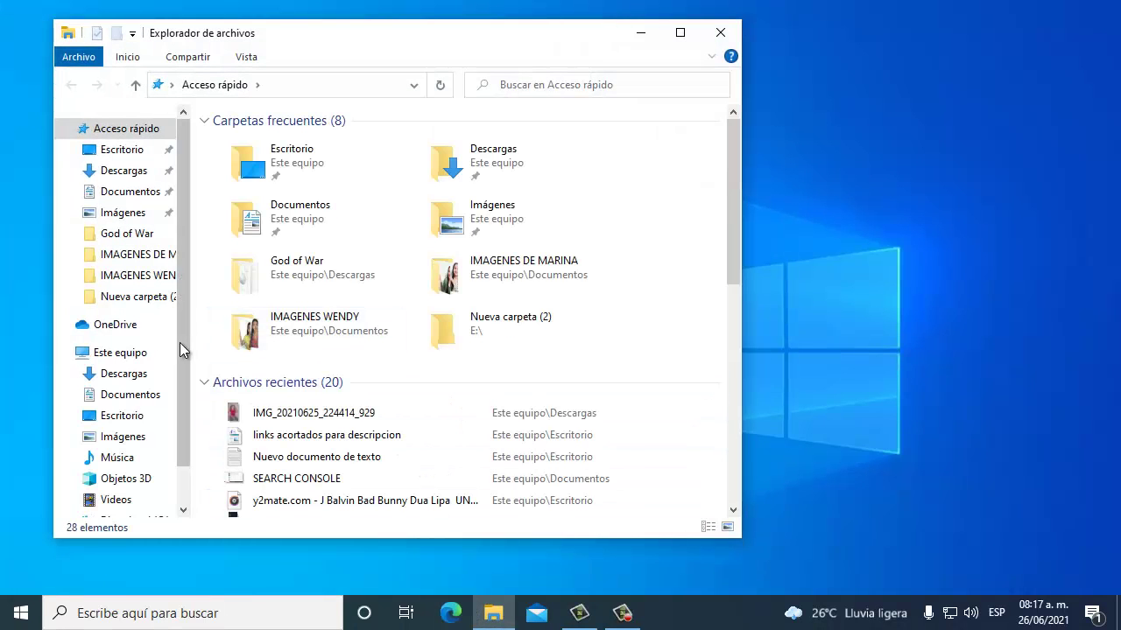
left_click(127, 356)
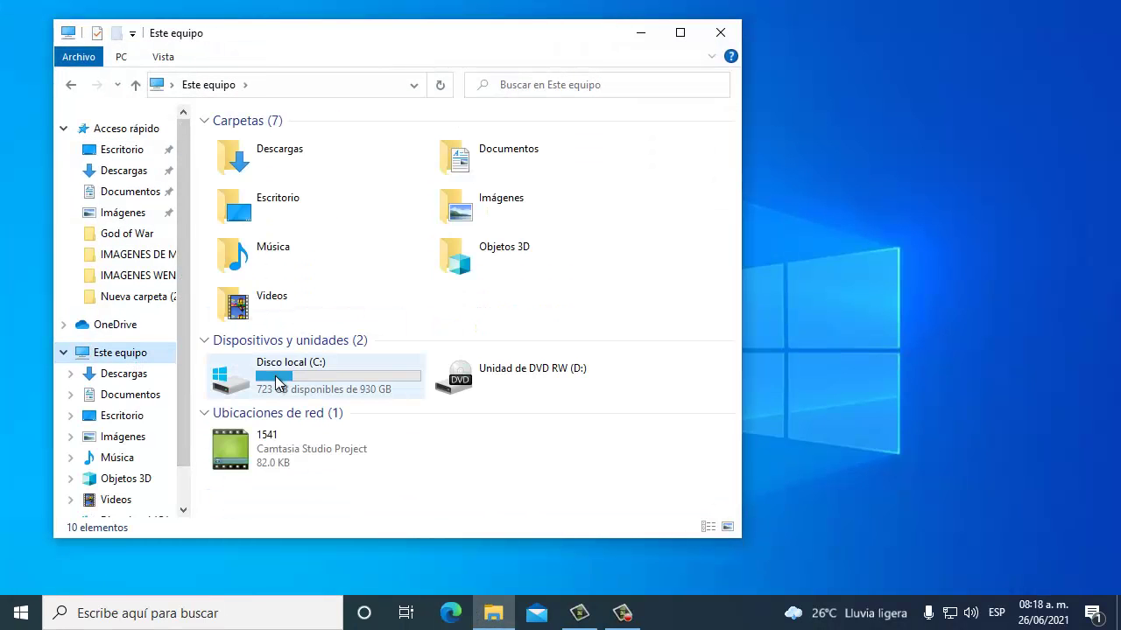
double_click(279, 377)
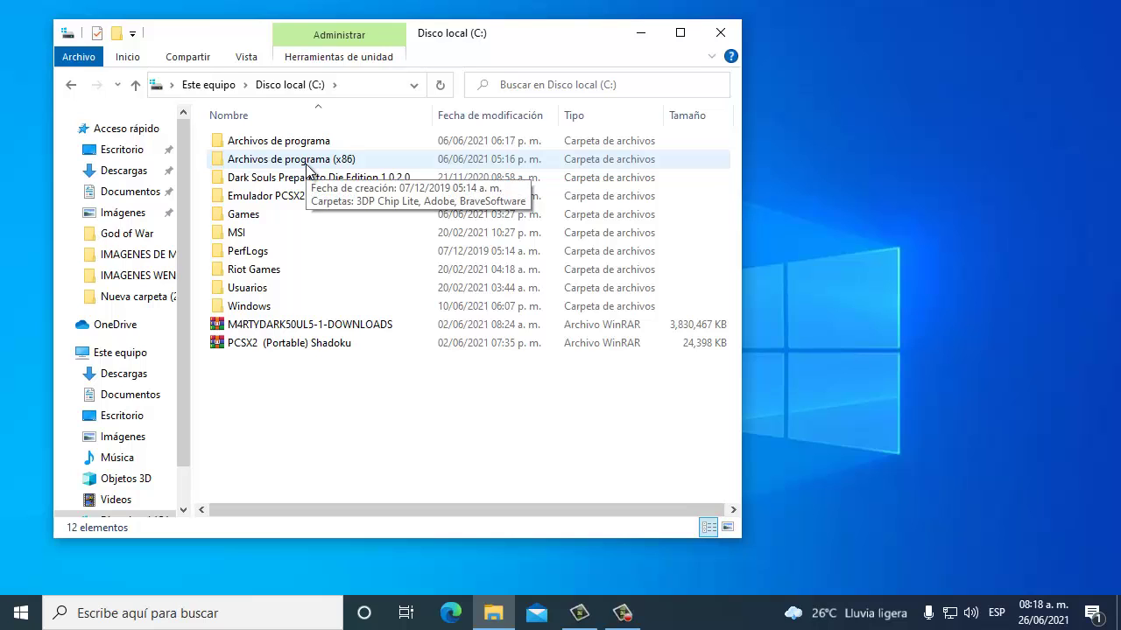
double_click(305, 164)
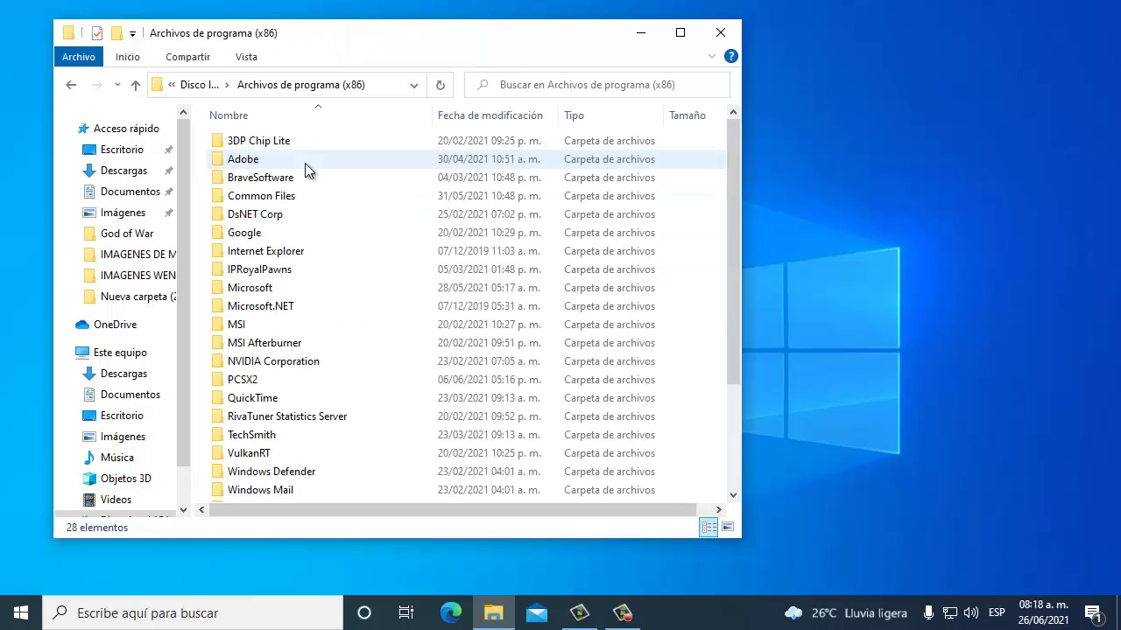
double_click(315, 285)
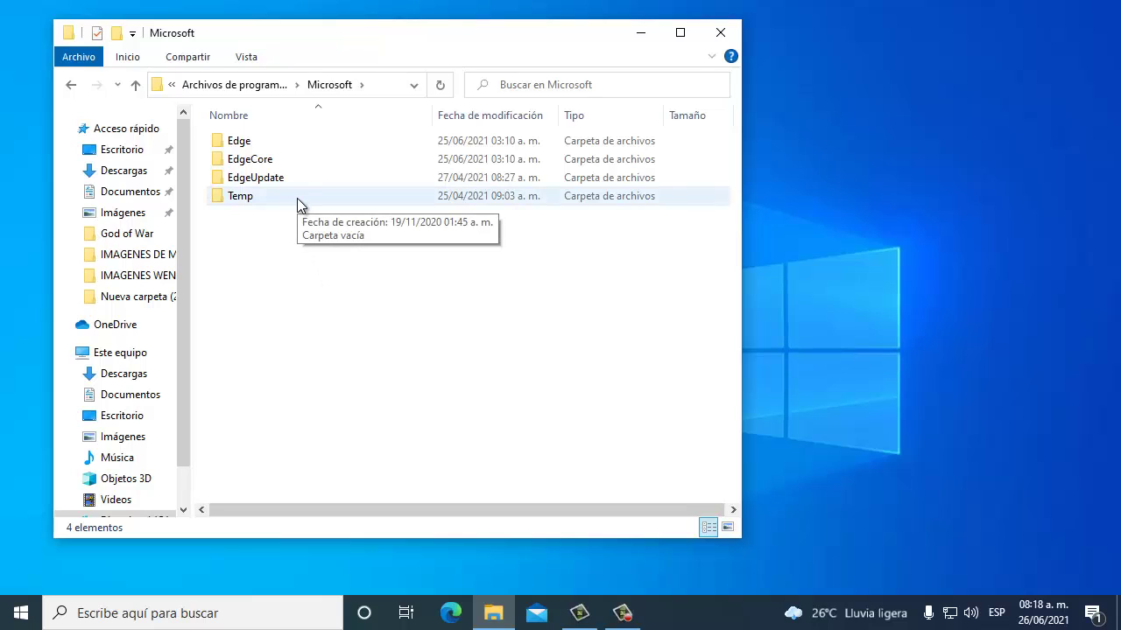
double_click(291, 141)
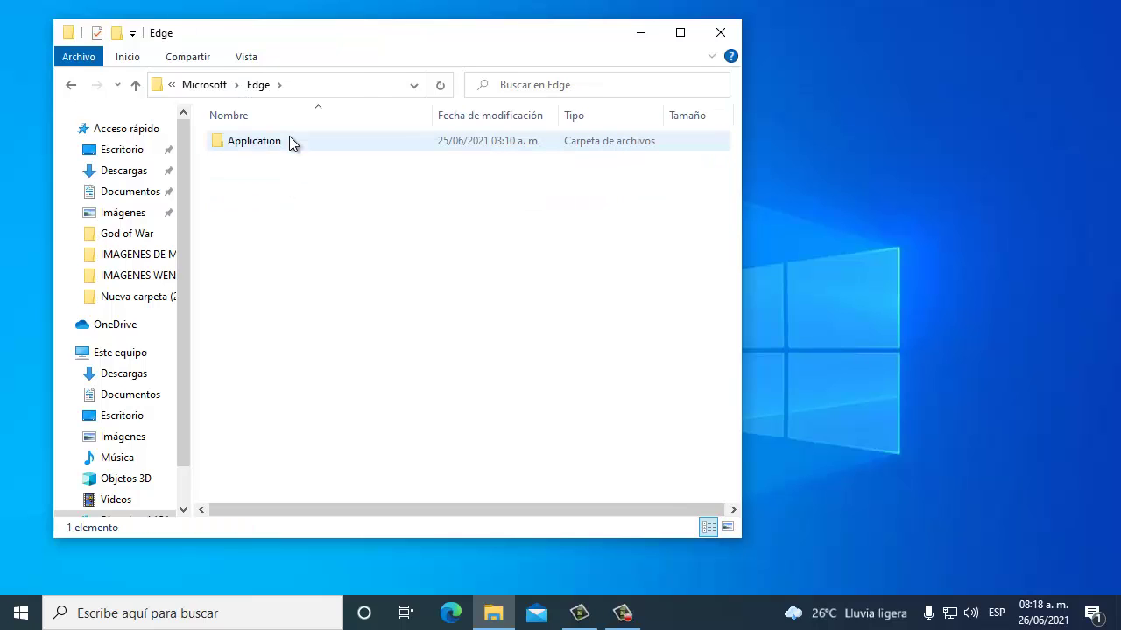
double_click(292, 141)
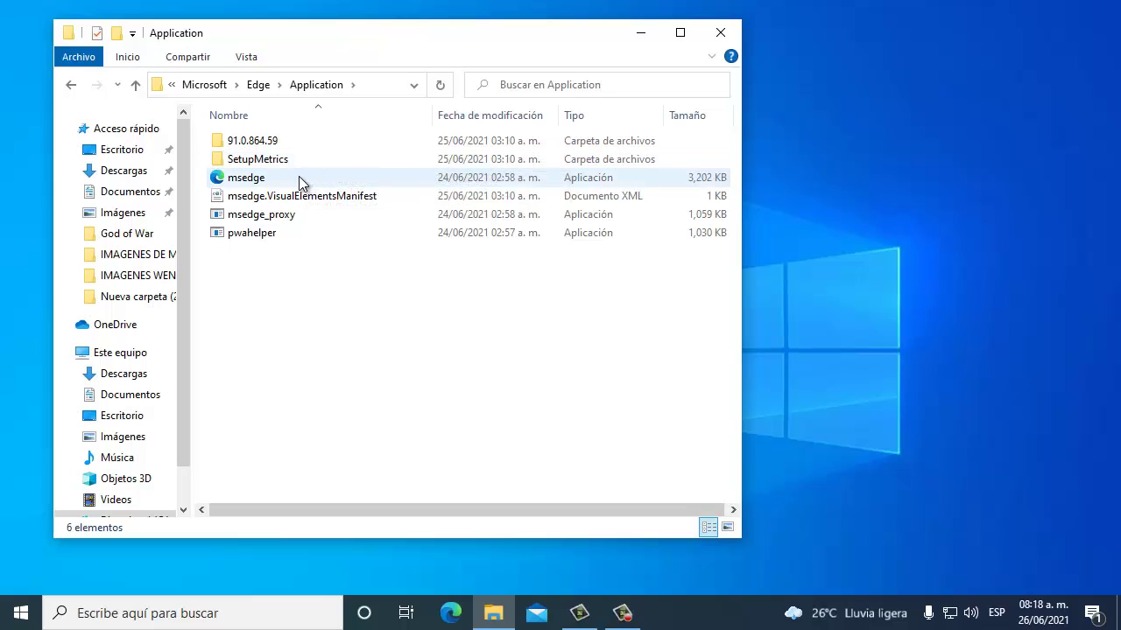
mouse_move(281, 183)
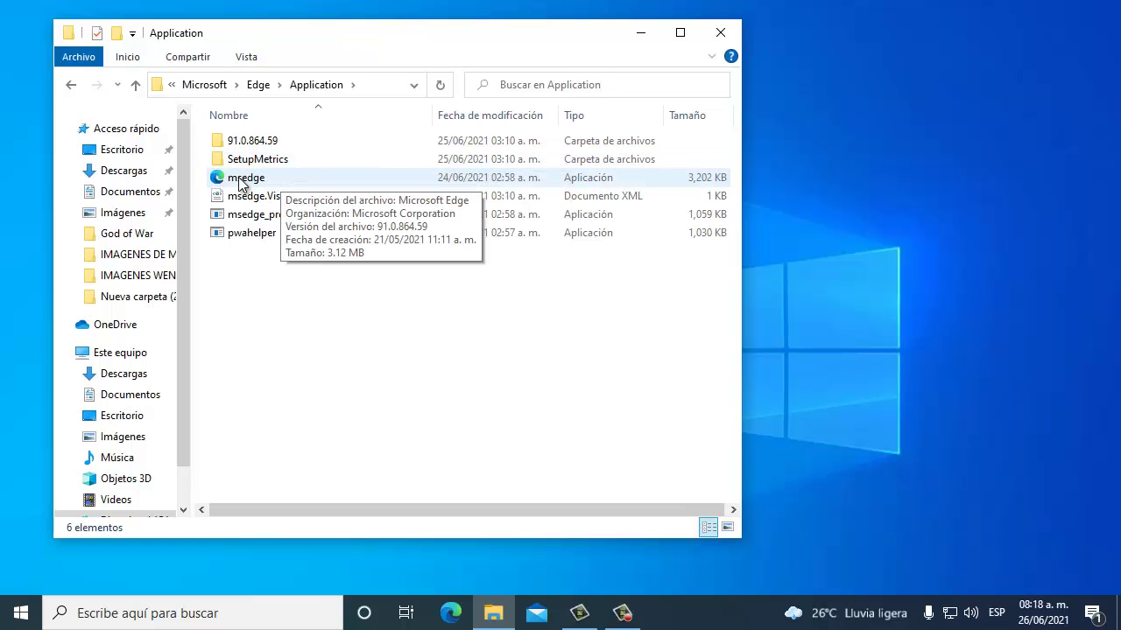
left_click(241, 182)
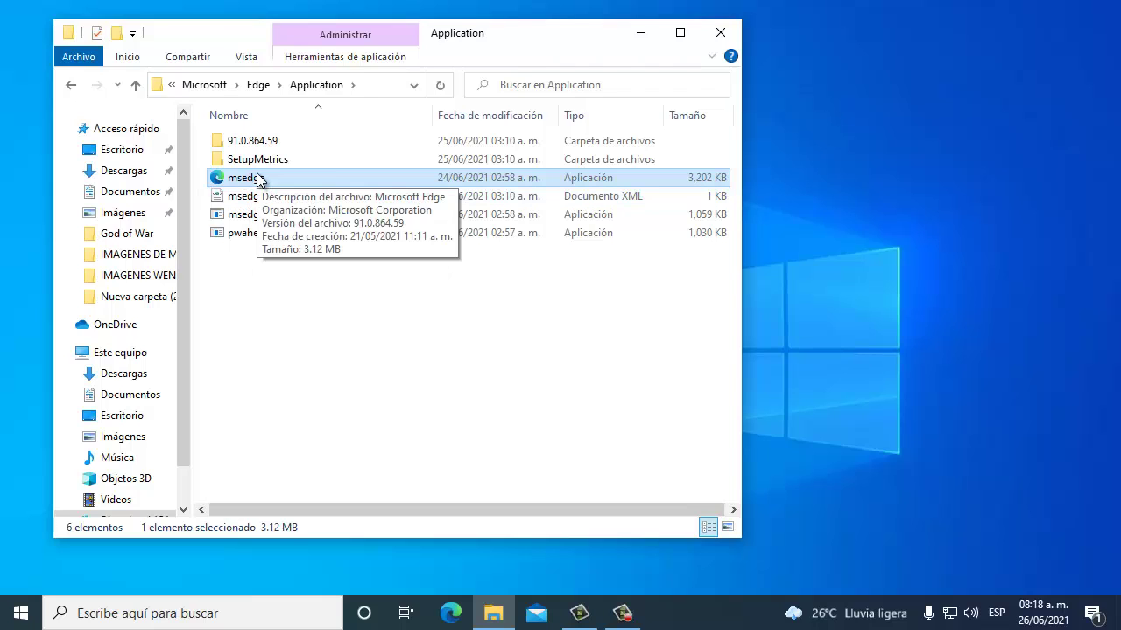
right_click(259, 179)
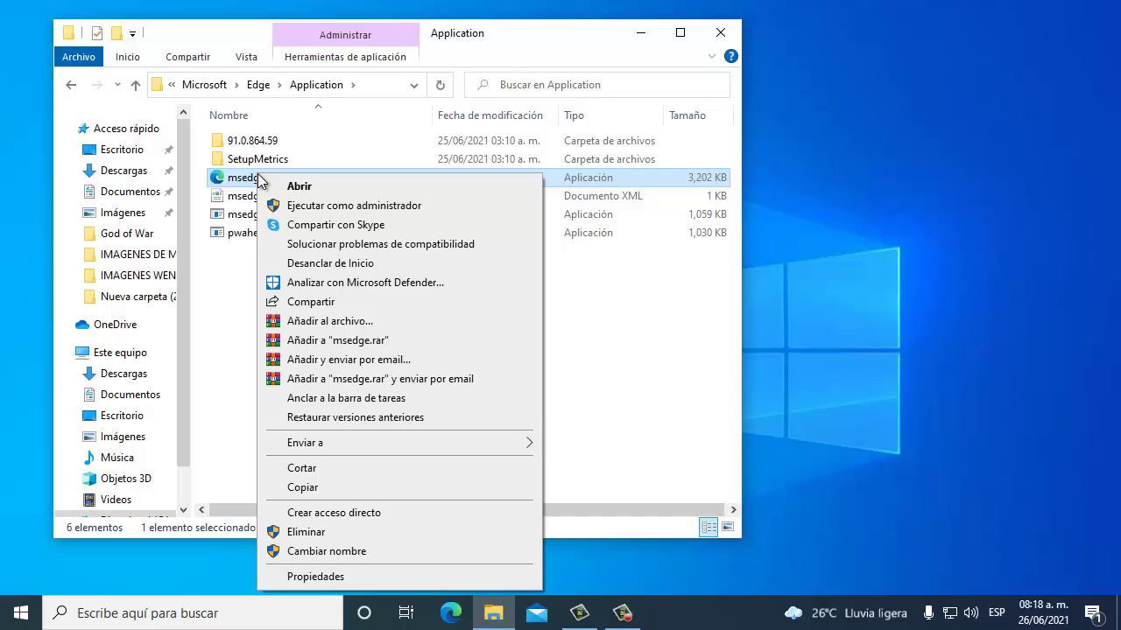
mouse_move(365, 444)
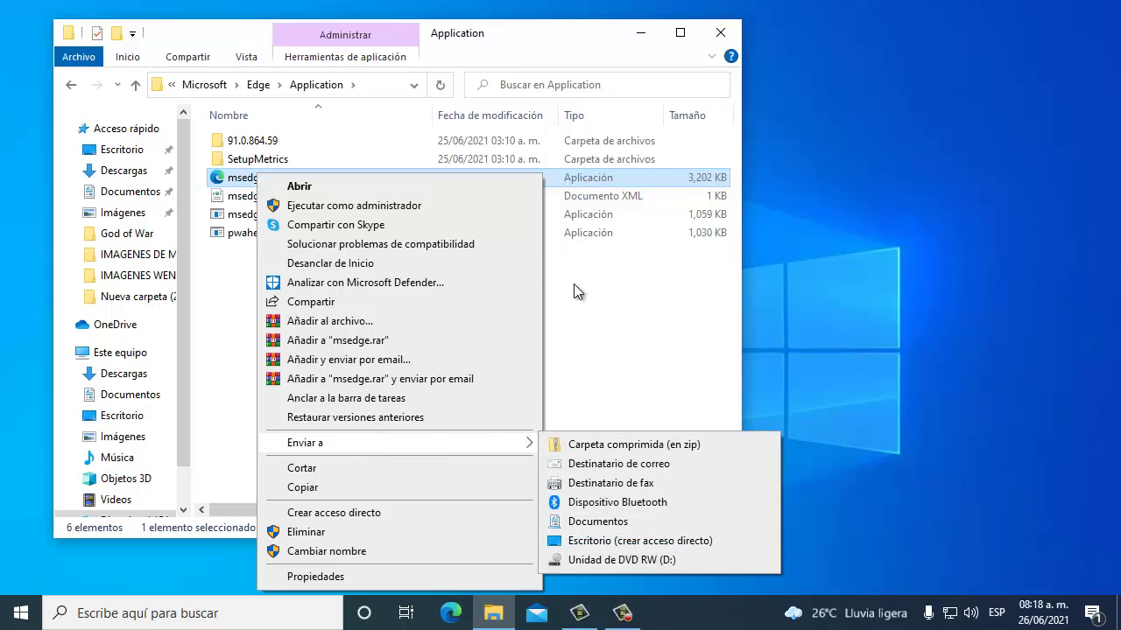
left_click(525, 29)
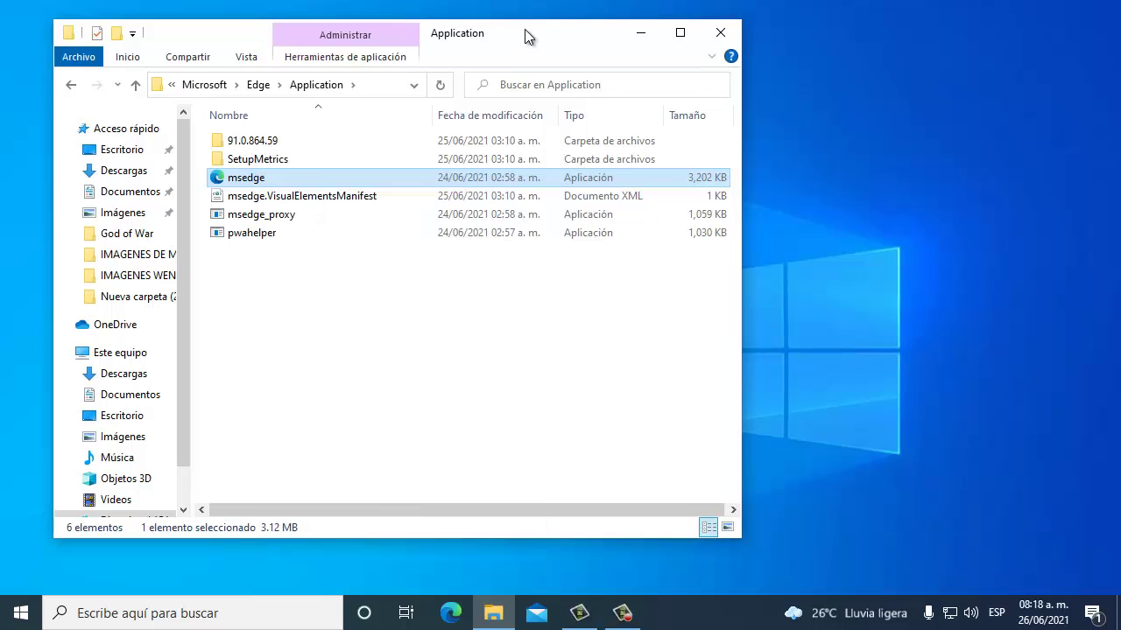
Run the msedge application as administrator, and close the Edge and File Explorer windows.
right_click(289, 180)
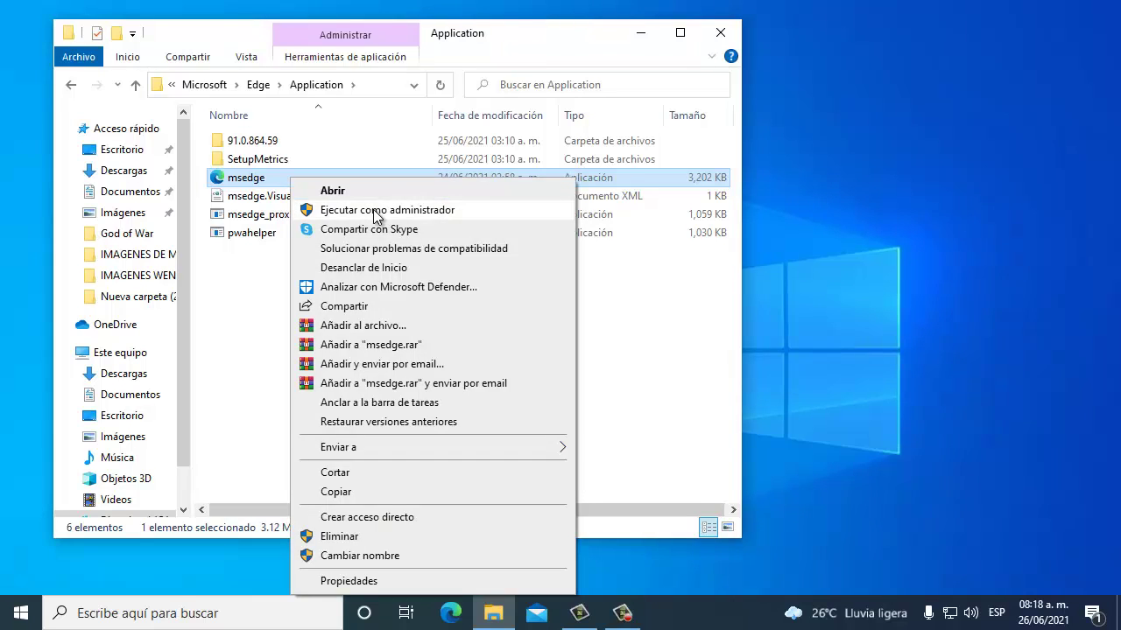
left_click(374, 211)
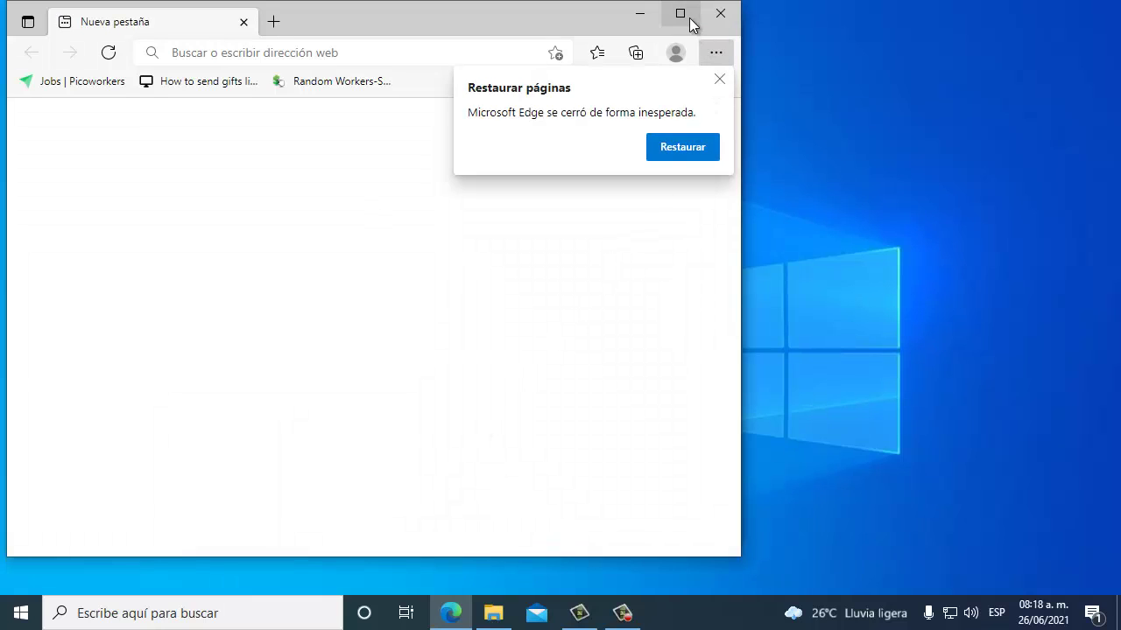
left_click(717, 15)
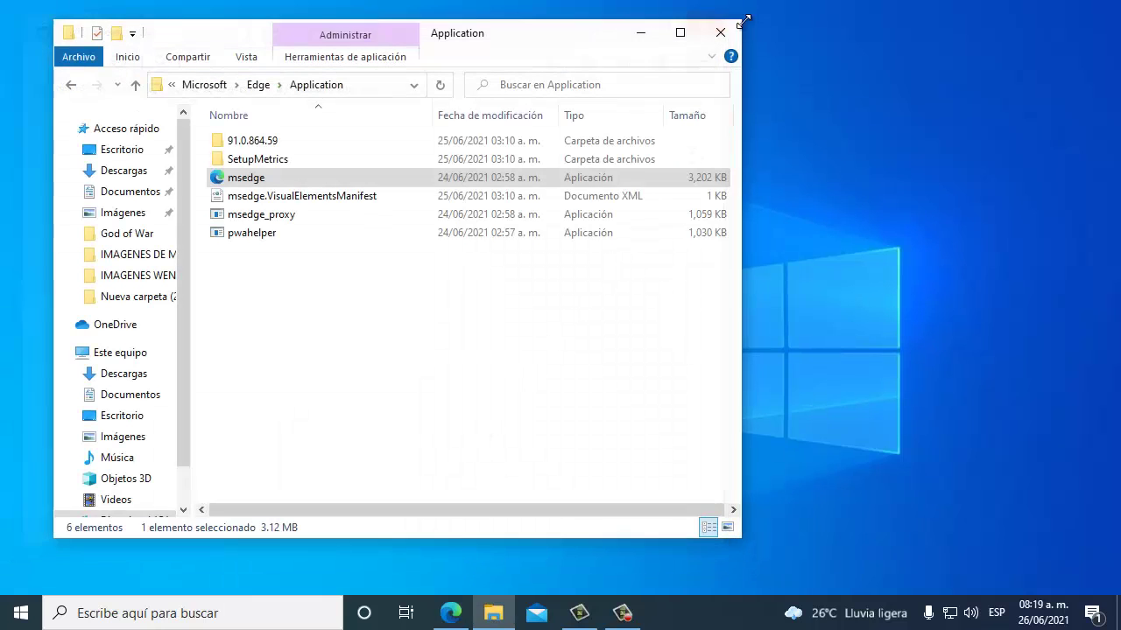
left_click(722, 34)
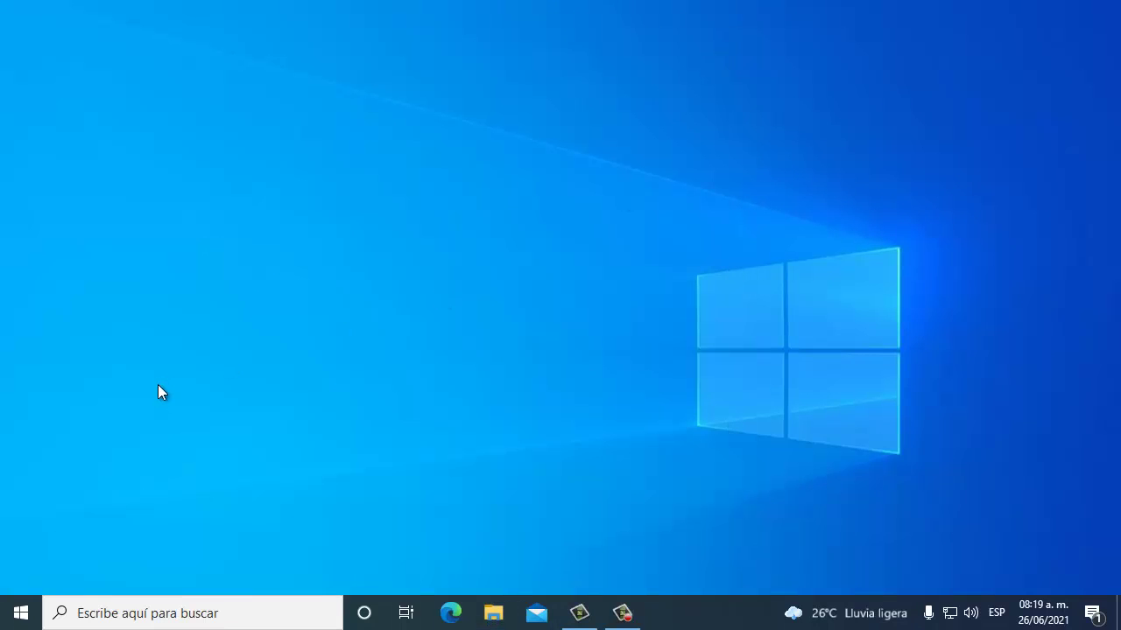
Search Windows for "cmd" and run Símbolo del sistema as administrator.
left_click(143, 605)
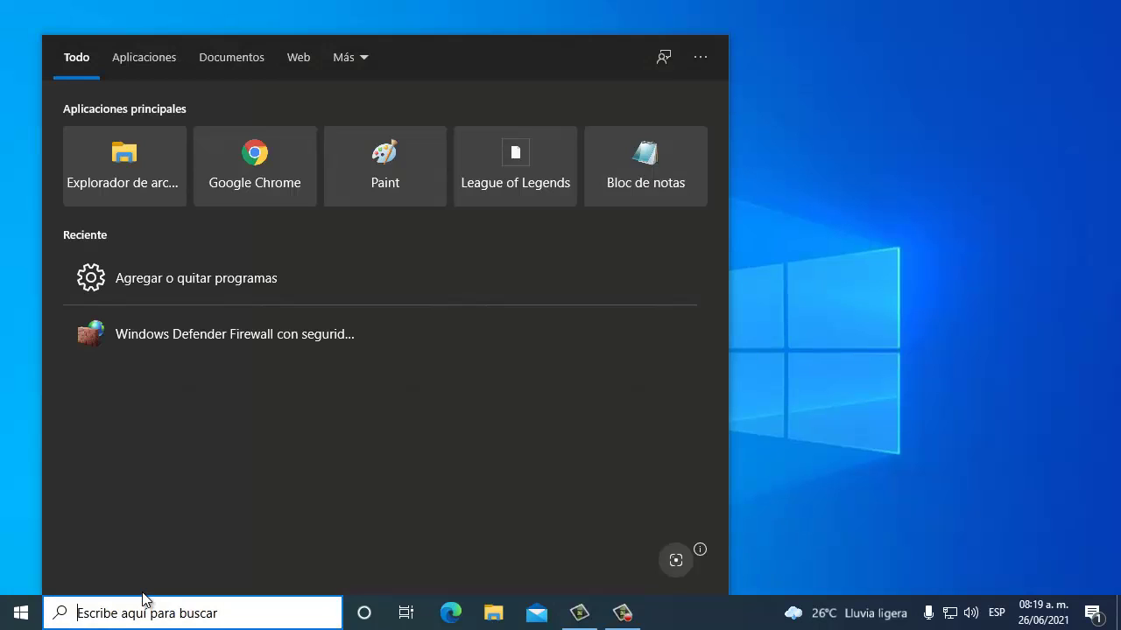
type("cmd")
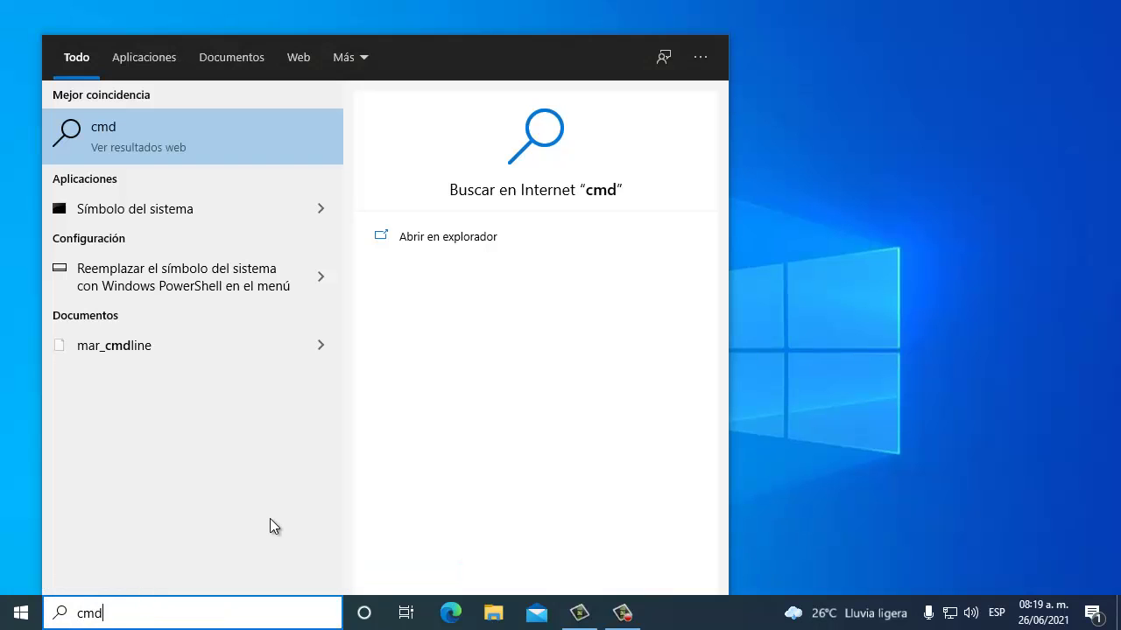
right_click(181, 211)
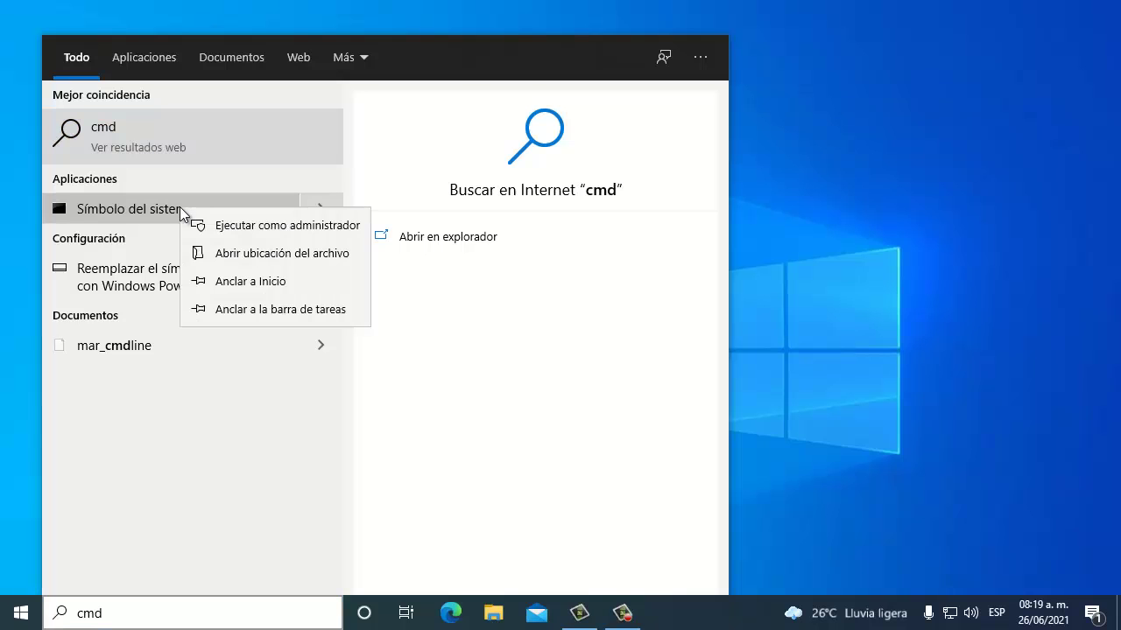
left_click(219, 226)
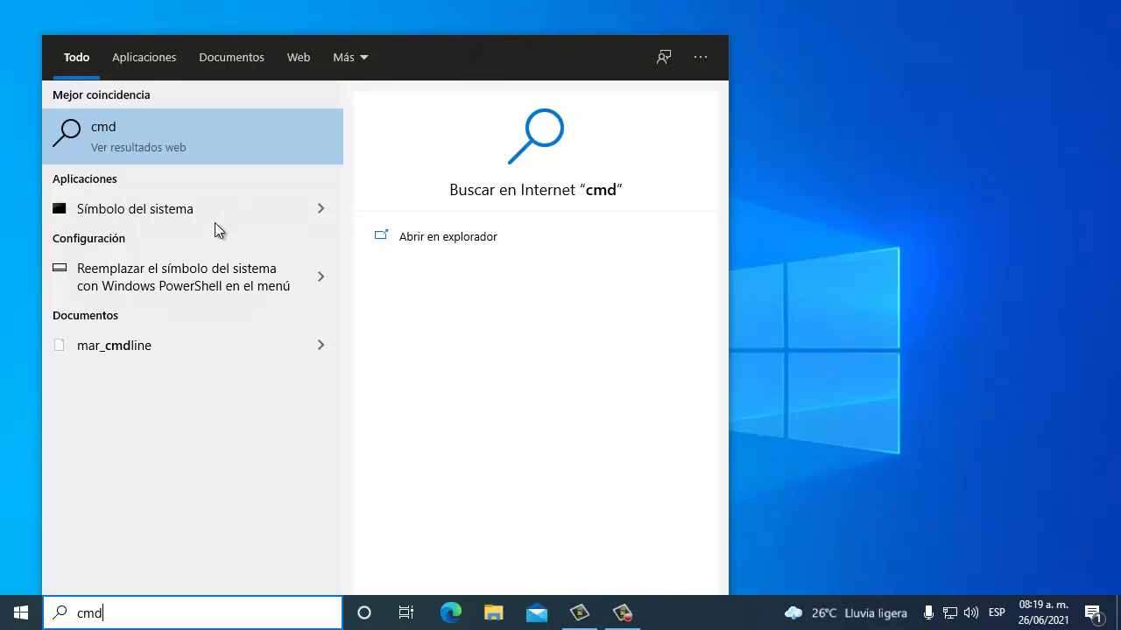
left_click(766, 235)
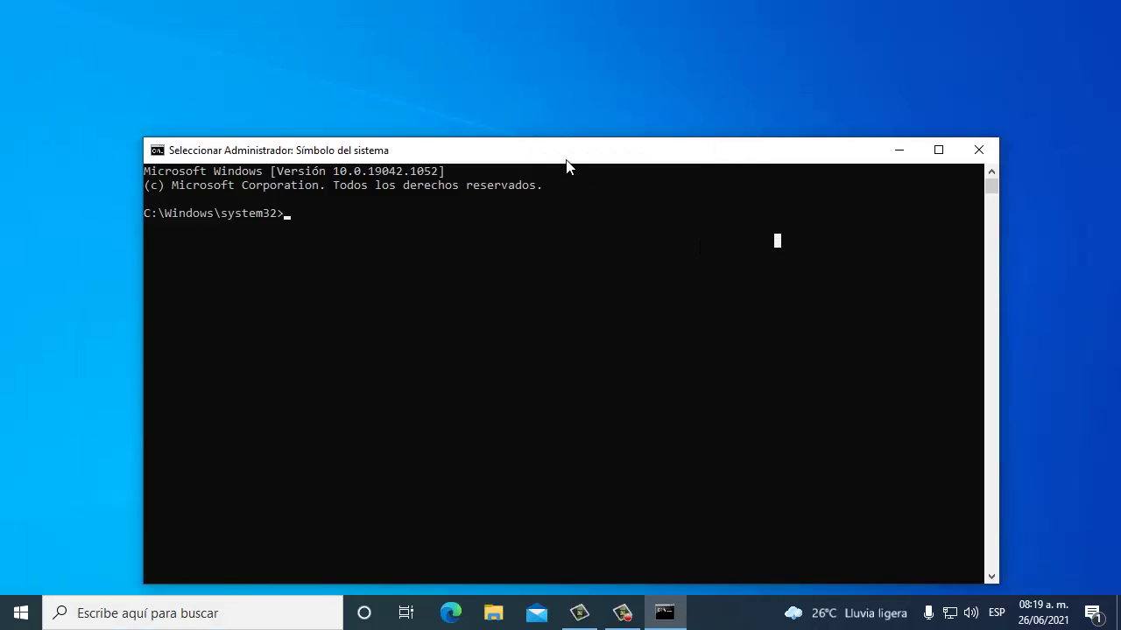
Run the command "sfc /scannow" in the administrator command prompt to scan the system files.
left_click(289, 224)
type("sfc /")
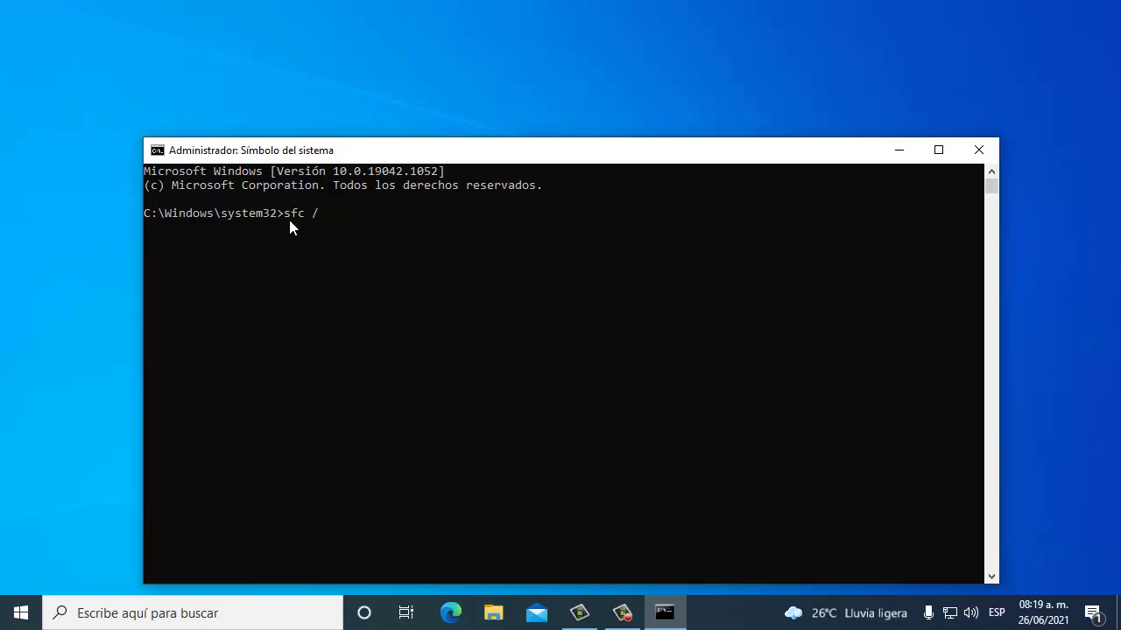
type("scannow")
key("Return")
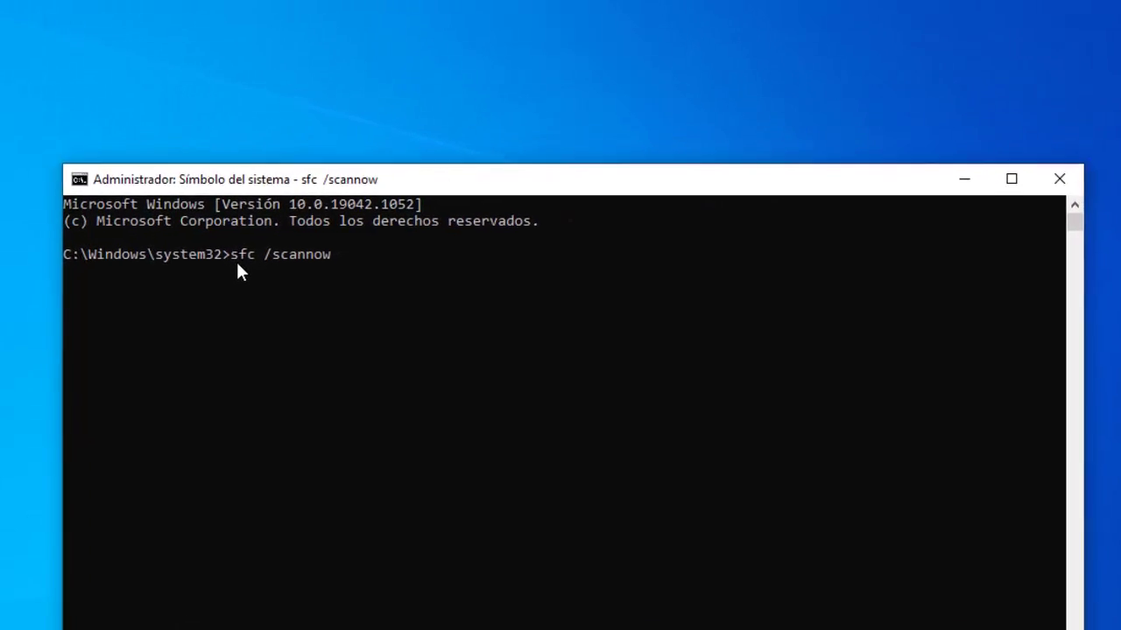